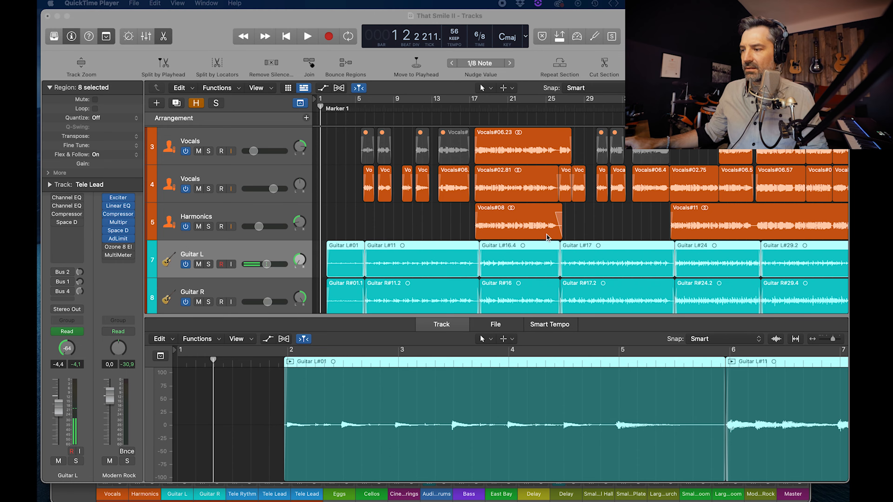
Step: Select the Hi-Fi DI#12.1 region on the Tele Lead track and check the toolbar customization for the Remove Silence option
{"action": "scroll", "coordinate": [547, 237], "scroll_direction": "down", "scroll_amount": 10}
{"action": "scroll", "coordinate": [547, 237], "scroll_direction": "up", "scroll_amount": 10}
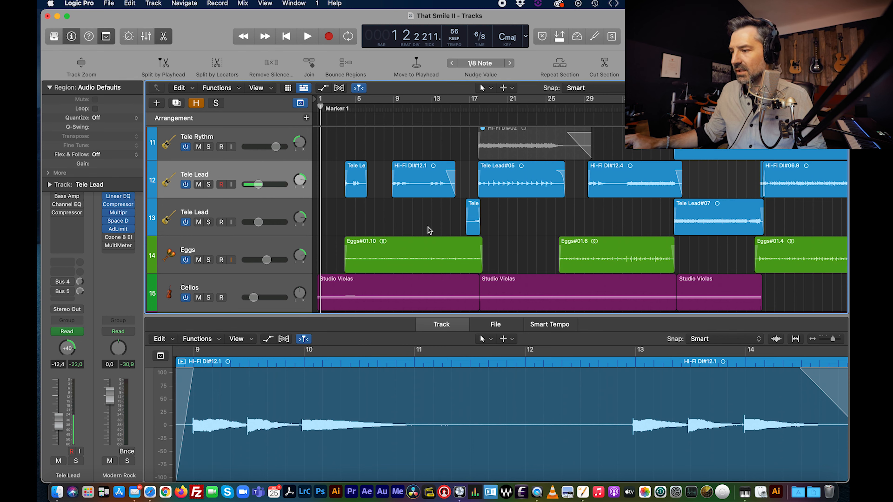
{"action": "left_click", "coordinate": [422, 194]}
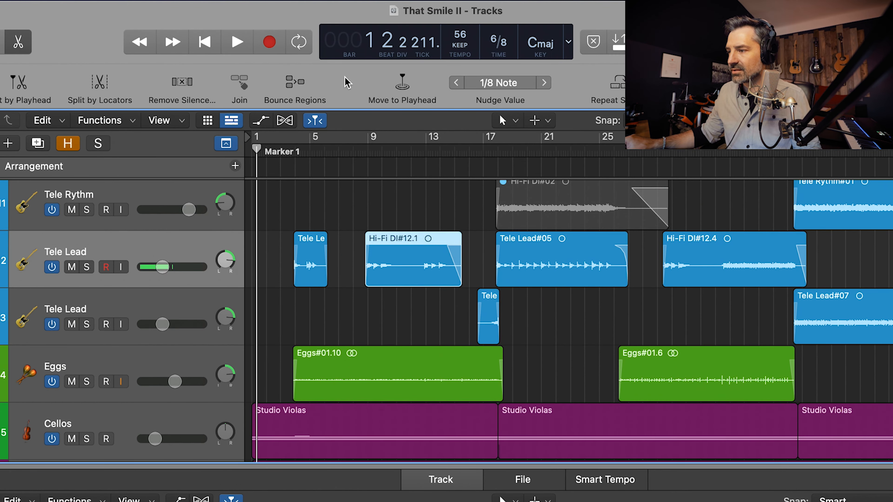
{"action": "right_click", "coordinate": [347, 82]}
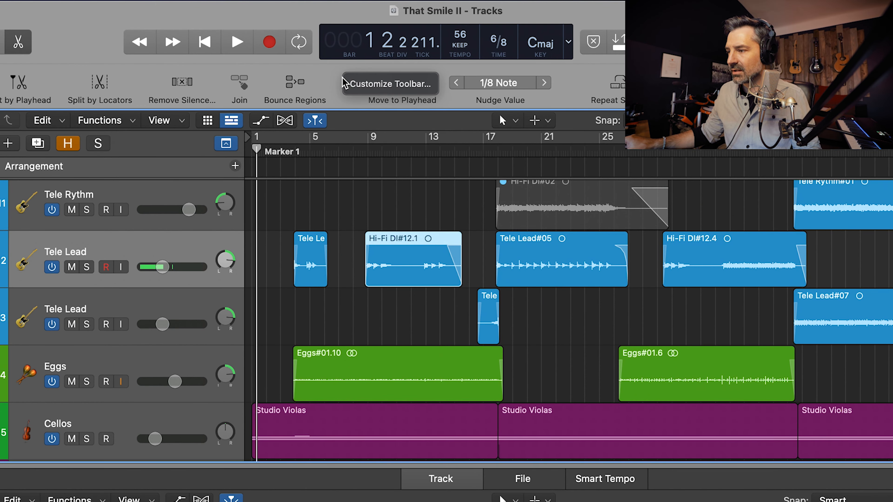
{"action": "left_click", "coordinate": [384, 87]}
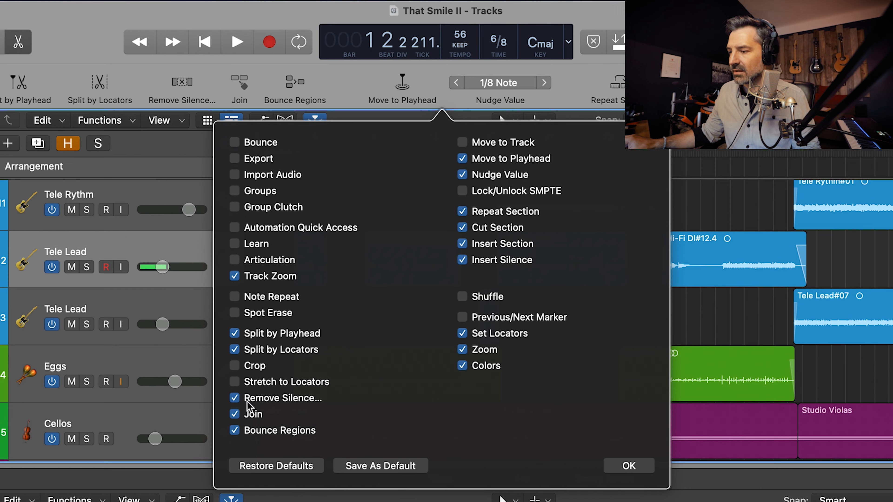
{"action": "left_click", "coordinate": [629, 466]}
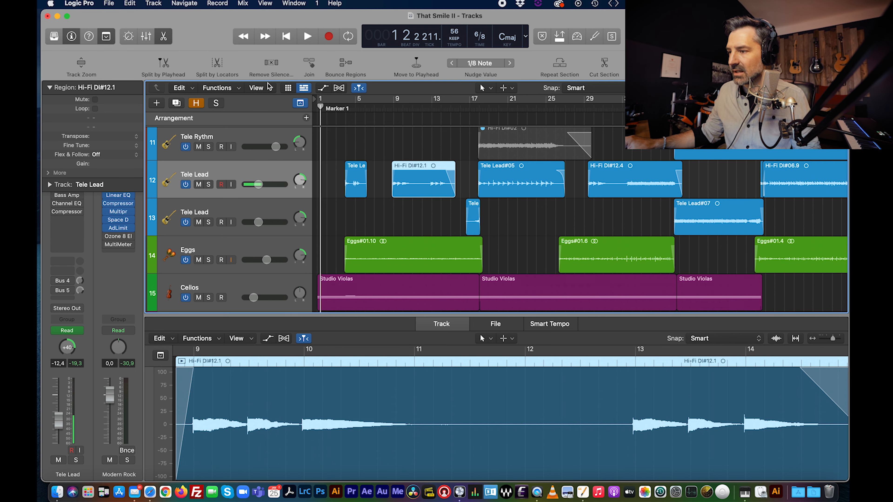
Step: Run Remove Silence on the selected Hi-Fi DI#12.1 region with the threshold set to -26 dB
{"action": "left_click", "coordinate": [272, 63]}
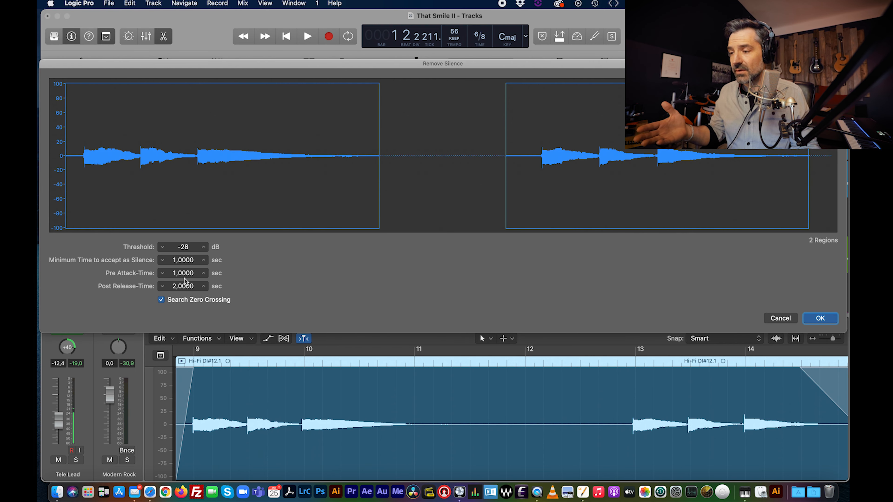
{"action": "left_click", "coordinate": [203, 247]}
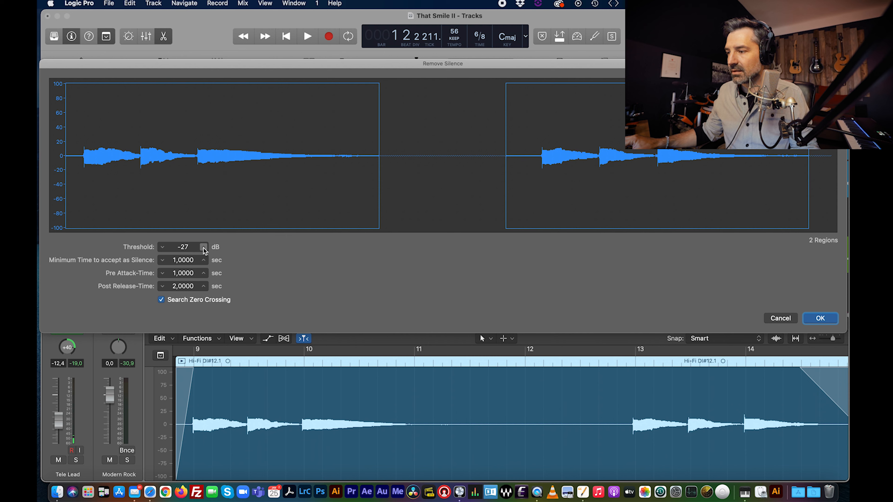
{"action": "left_click", "coordinate": [203, 247]}
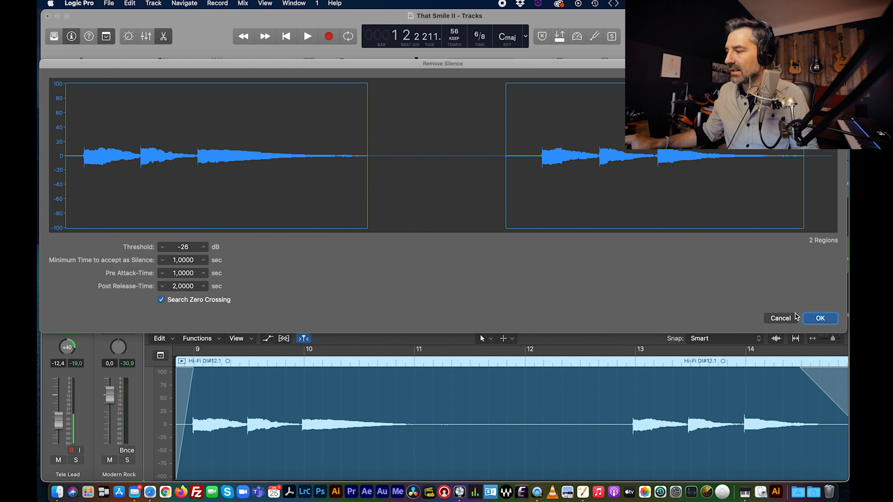
{"action": "left_click", "coordinate": [821, 318]}
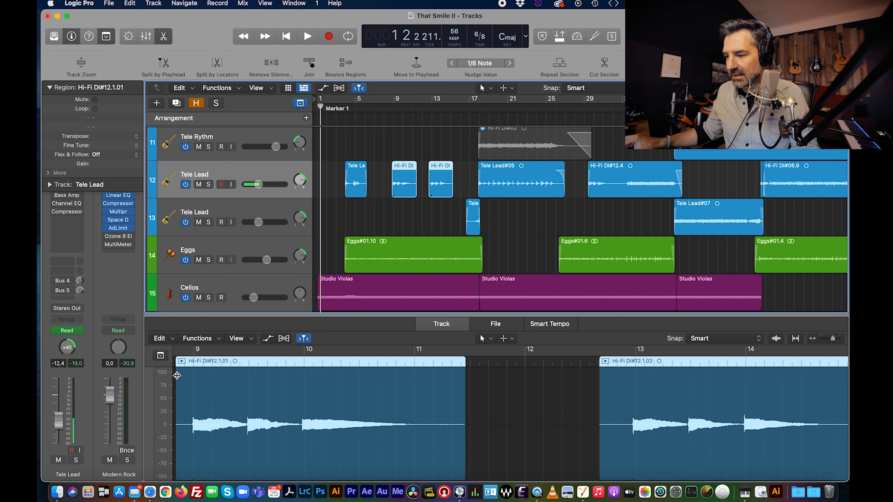
Step: Add fade-ins and fade-outs to both split Hi-Fi DI#12.1 regions, then deselect them
{"action": "left_click_drag", "start_coordinate": [176, 376], "coordinate": [206, 376]}
{"action": "left_click_drag", "start_coordinate": [464, 376], "coordinate": [444, 374]}
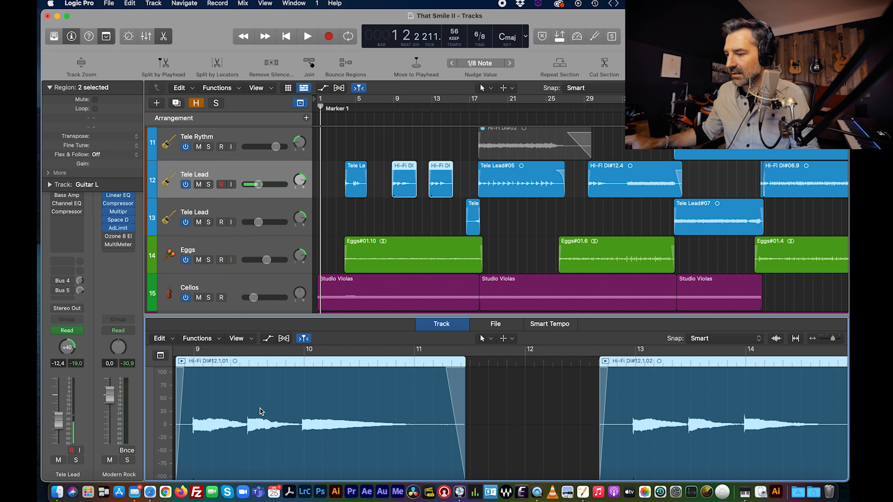
{"action": "scroll", "coordinate": [538, 407], "scroll_direction": "right", "scroll_amount": 8}
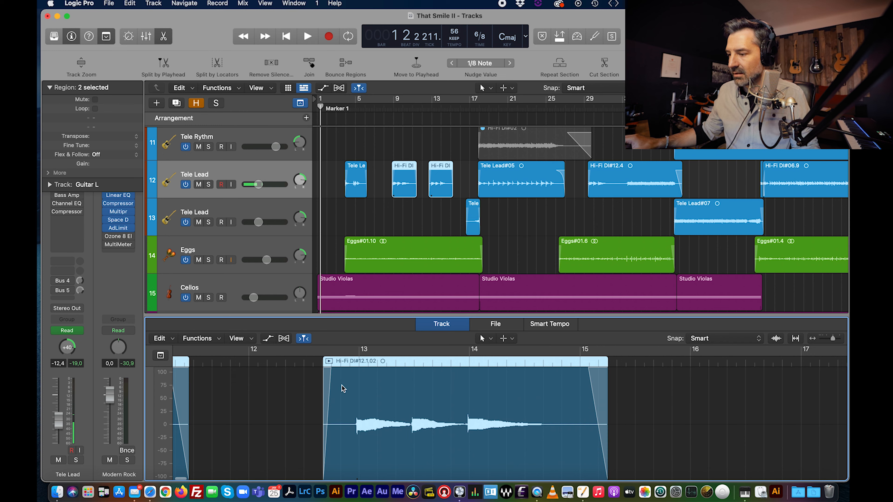
{"action": "scroll", "coordinate": [265, 407], "scroll_direction": "left", "scroll_amount": 9}
{"action": "left_click", "coordinate": [417, 147]}
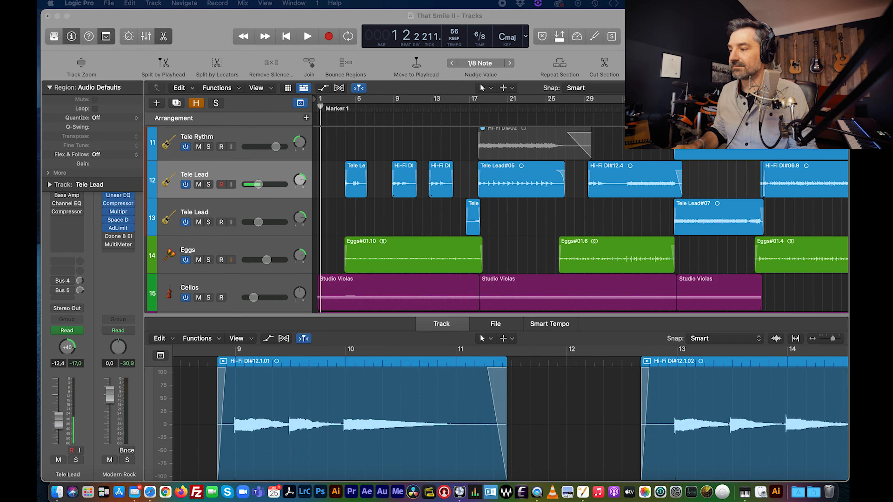
Step: Open the mixer and view the channel strip setting options of the Modern Rock output channel
{"action": "key", "text": "super+2"}
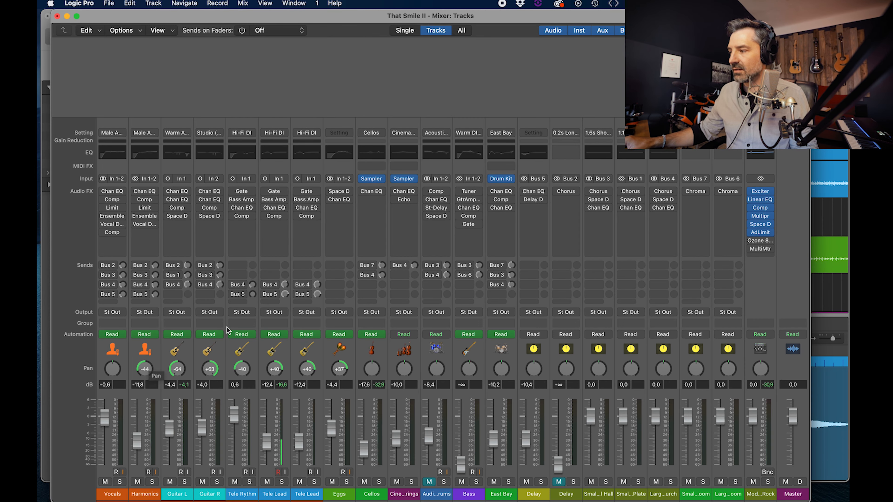
{"action": "mouse_move", "coordinate": [756, 195]}
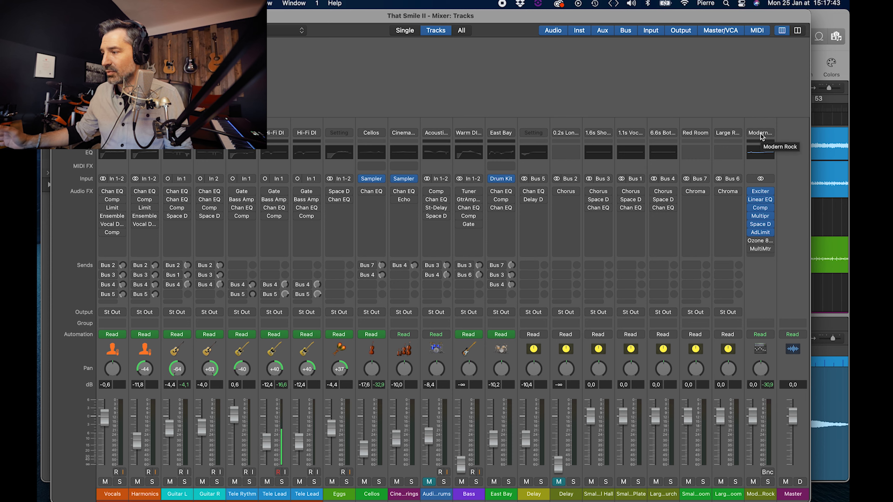
{"action": "left_click", "coordinate": [760, 134]}
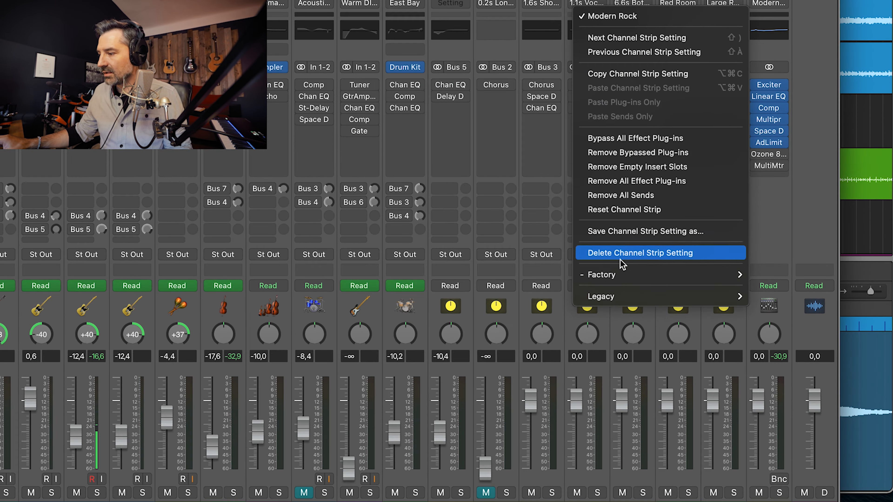
{"action": "mouse_move", "coordinate": [651, 329]}
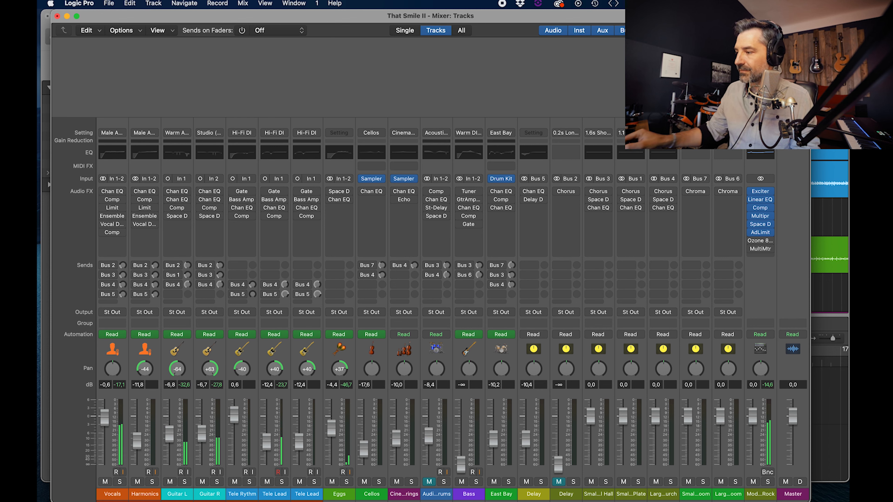
Step: Compare the mix during playback by repeatedly bypassing and re-enabling the Modern Rock plug-ins from Exciter through AdLimit, then stop playback
{"action": "mouse_move", "coordinate": [753, 191]}
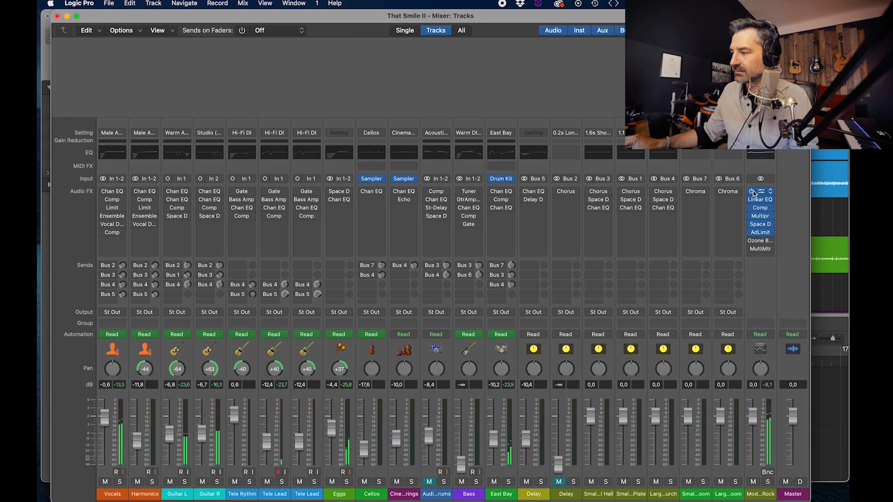
{"action": "left_click_drag", "start_coordinate": [752, 191], "coordinate": [752, 232]}
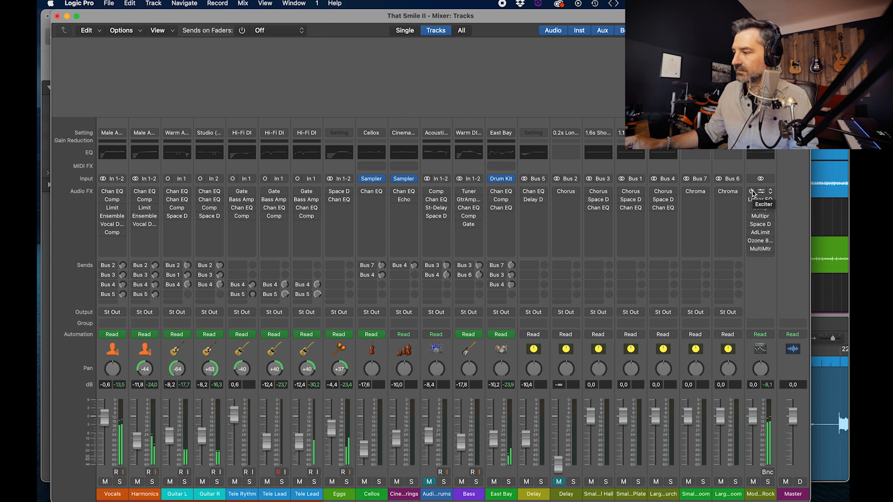
{"action": "left_click_drag", "start_coordinate": [752, 193], "coordinate": [760, 232]}
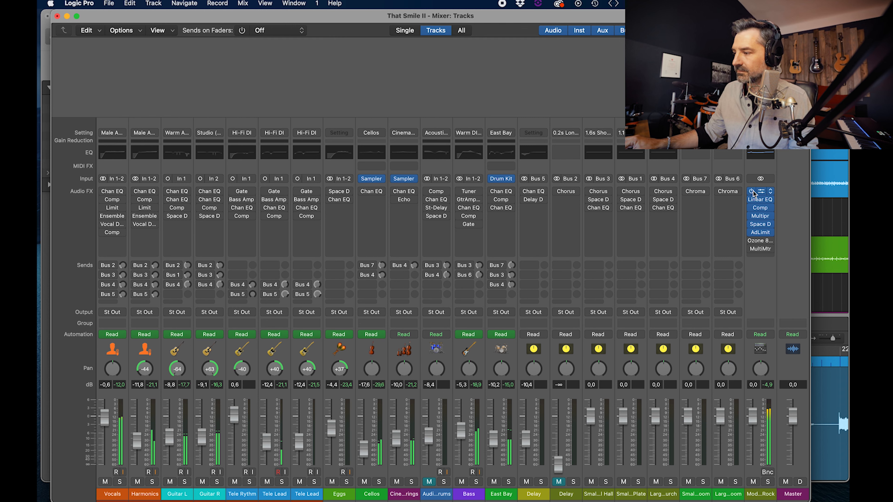
{"action": "left_click_drag", "start_coordinate": [752, 192], "coordinate": [753, 233]}
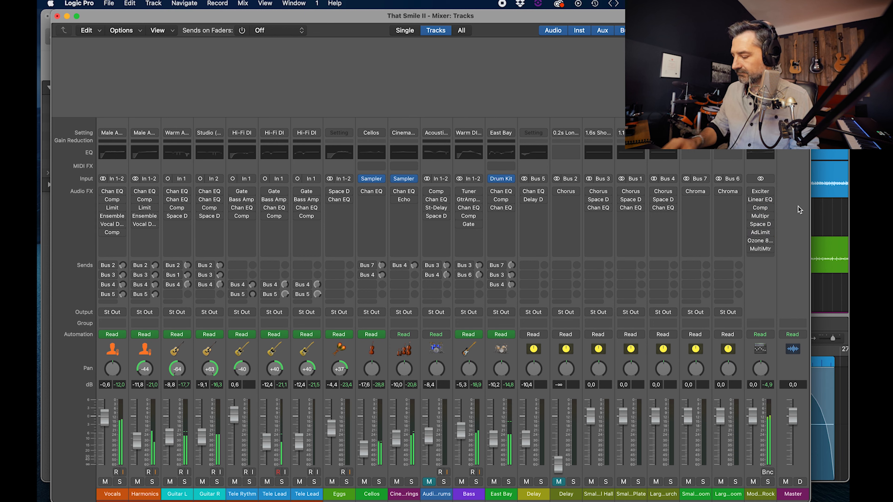
{"action": "left_click_drag", "start_coordinate": [752, 192], "coordinate": [752, 233]}
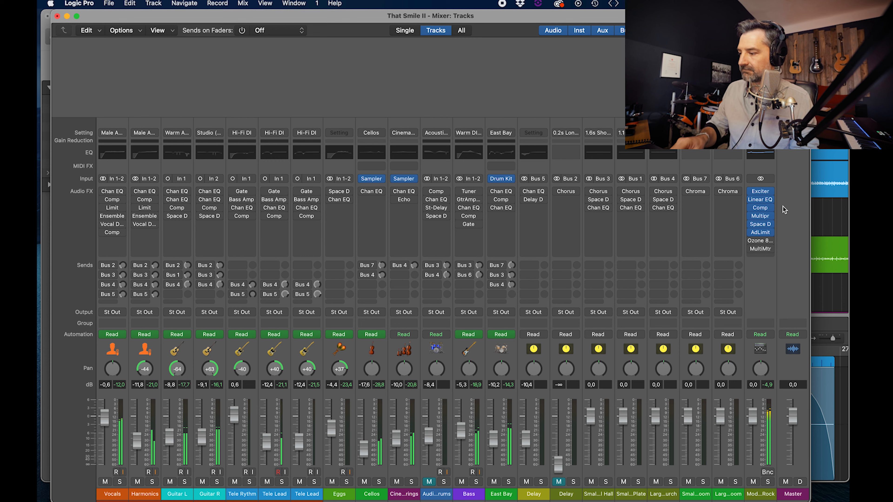
{"action": "key", "text": "space"}
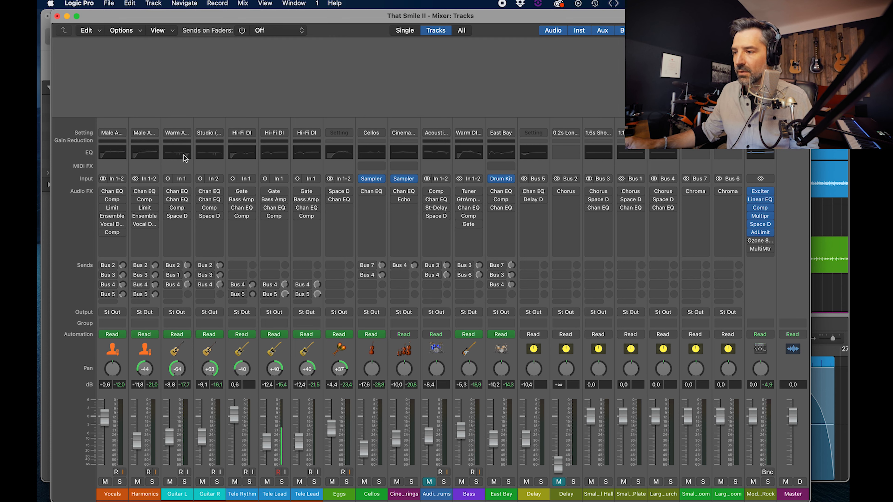
Step: Look through the channel strip settings available for the Guitar L channel
{"action": "left_click", "coordinate": [177, 133]}
{"action": "left_click", "coordinate": [186, 353]}
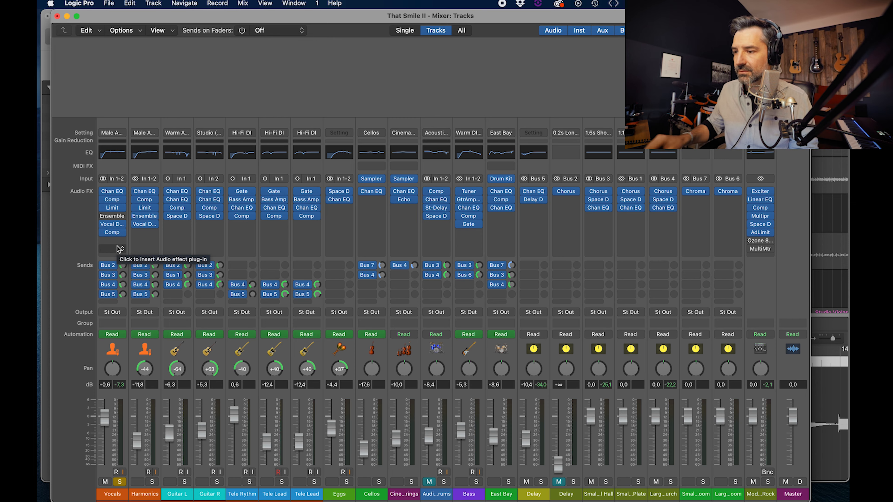
Step: Bypass and open Vocal Doubler on the Vocals channel, raise its amount to 100%, and switch it back on to hear the effect
{"action": "left_click", "coordinate": [104, 225]}
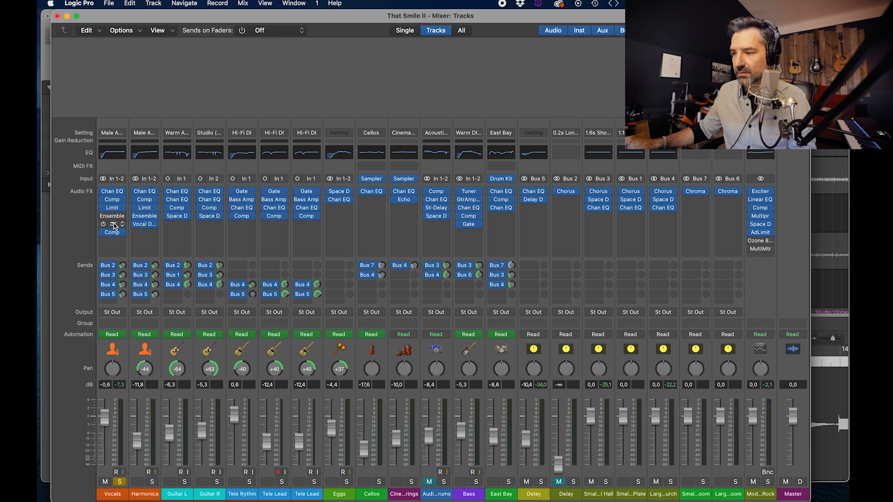
{"action": "left_click", "coordinate": [113, 225]}
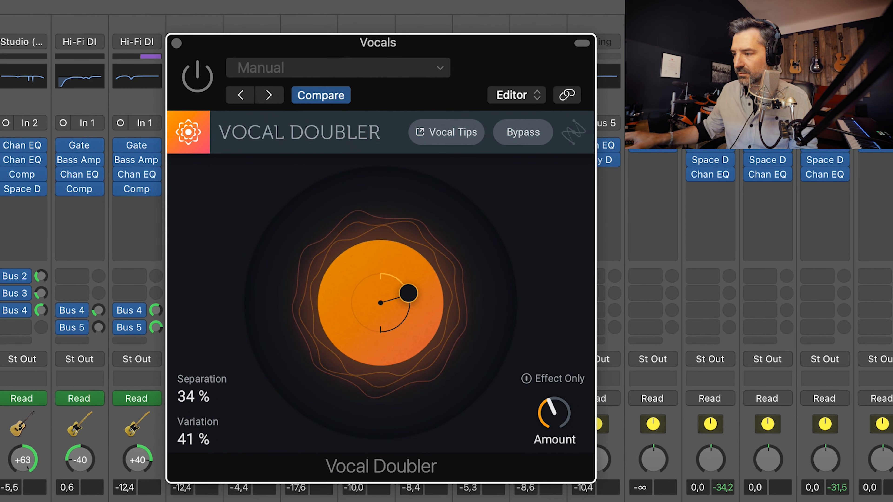
{"action": "left_click_drag", "start_coordinate": [542, 412], "coordinate": [548, 253]}
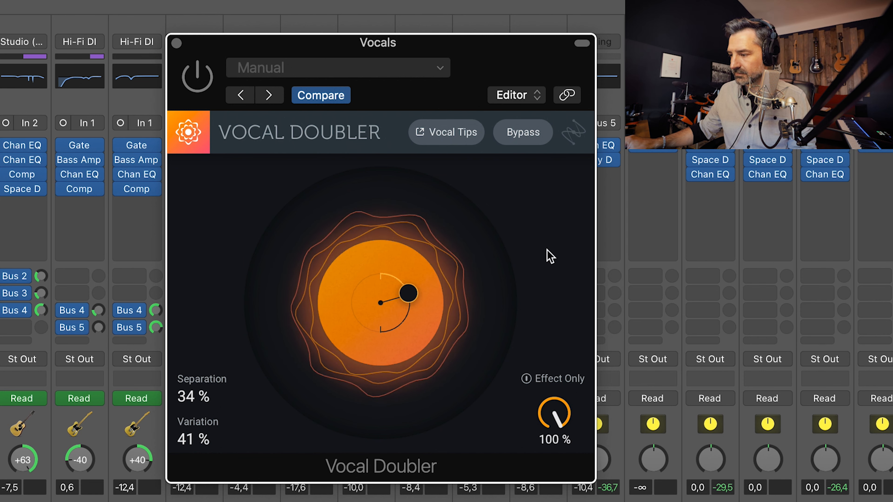
{"action": "left_click", "coordinate": [198, 77]}
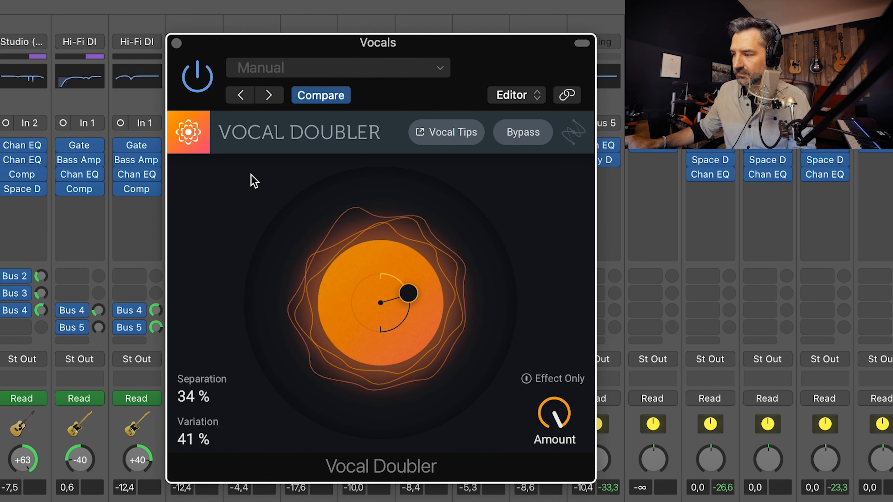
Step: Set Vocal Doubler's amount to 47%, separation to 54% and variation to 38%, then close the plug-in
{"action": "left_click_drag", "start_coordinate": [553, 419], "coordinate": [549, 496]}
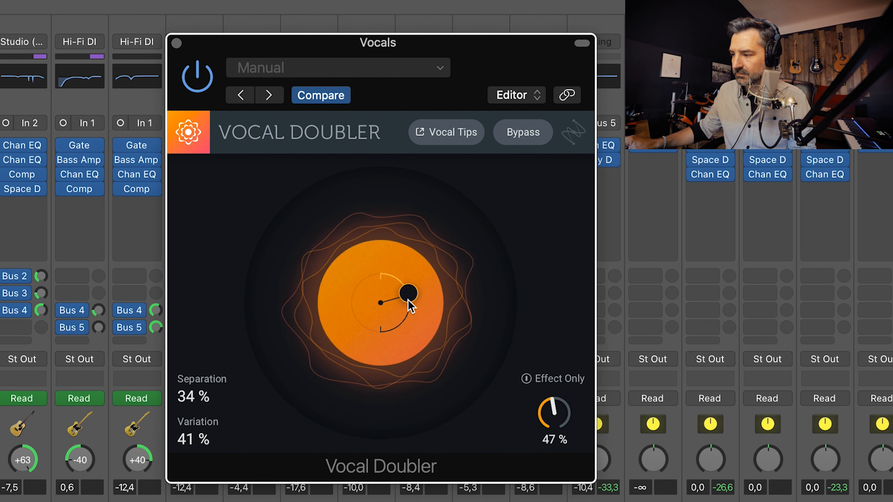
{"action": "left_click_drag", "start_coordinate": [414, 294], "coordinate": [419, 293]}
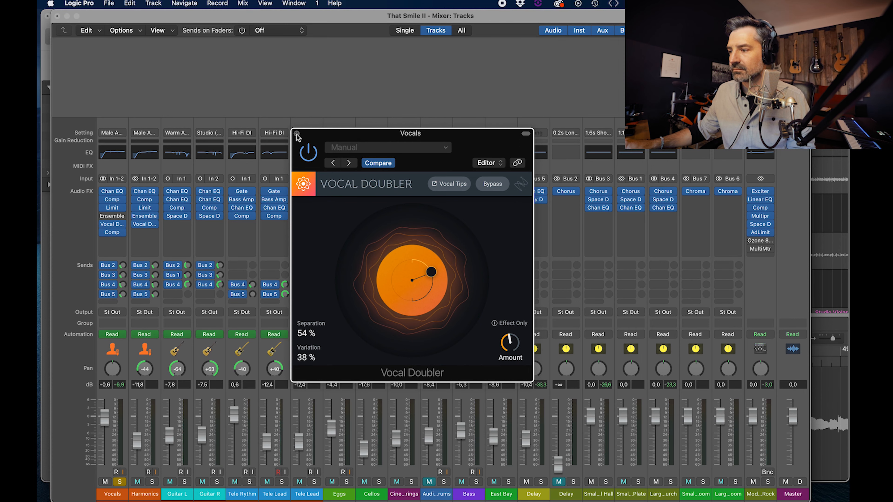
{"action": "left_click", "coordinate": [296, 134]}
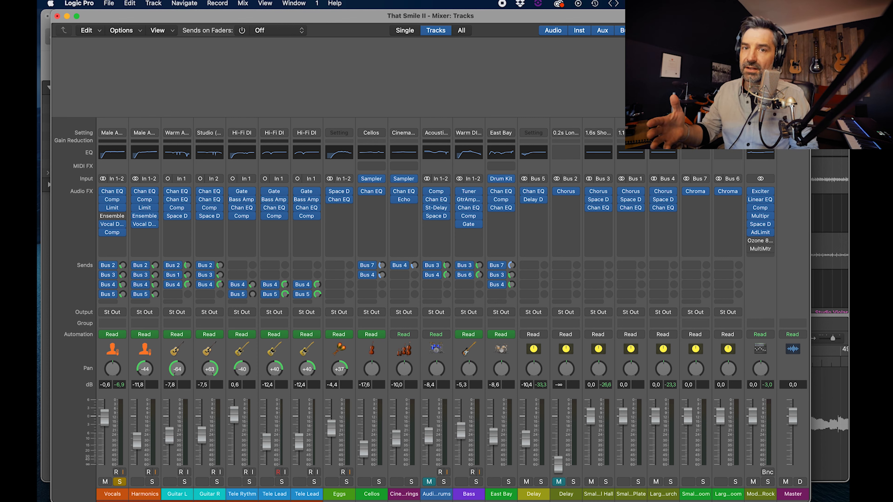
Step: Open Ozone 8 Elements on the Modern Rock channel, view its global mastering presets, and start playback
{"action": "left_click", "coordinate": [760, 241]}
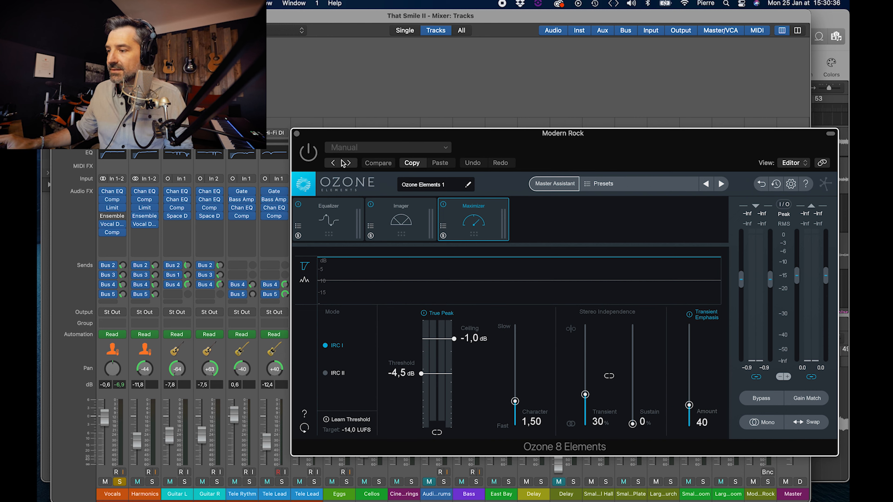
{"action": "left_click", "coordinate": [634, 186]}
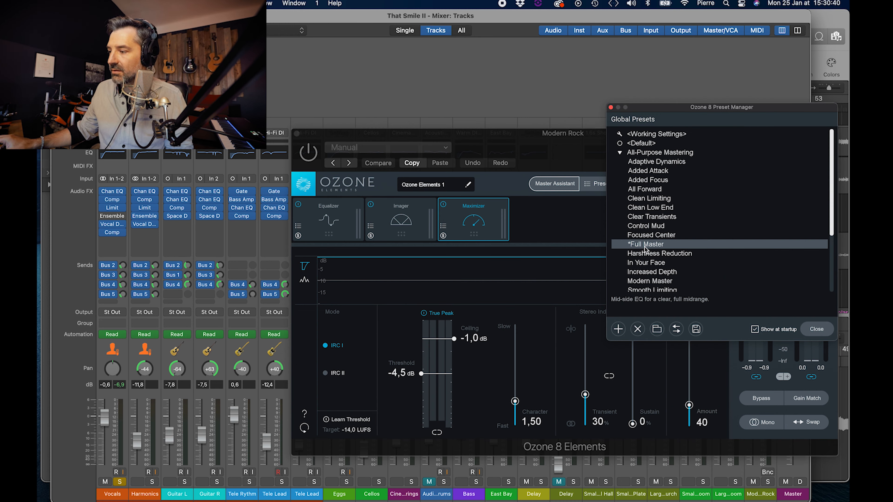
{"action": "left_click", "coordinate": [573, 237]}
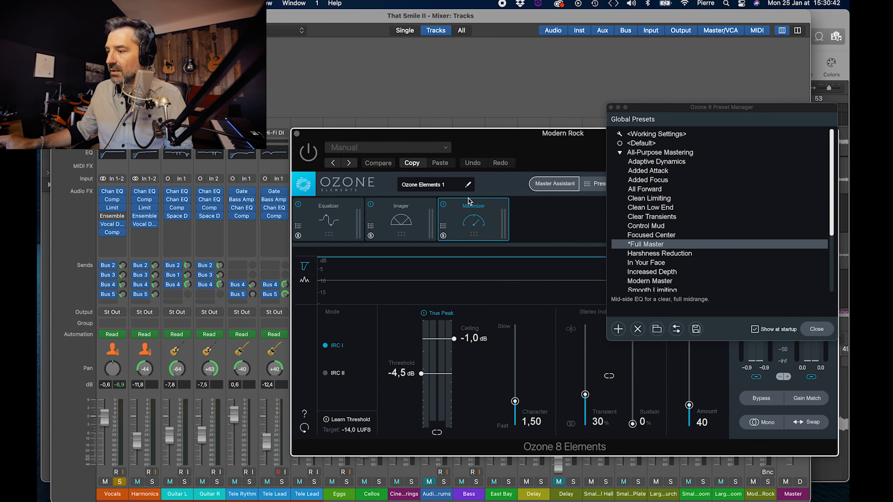
{"action": "left_click", "coordinate": [611, 107]}
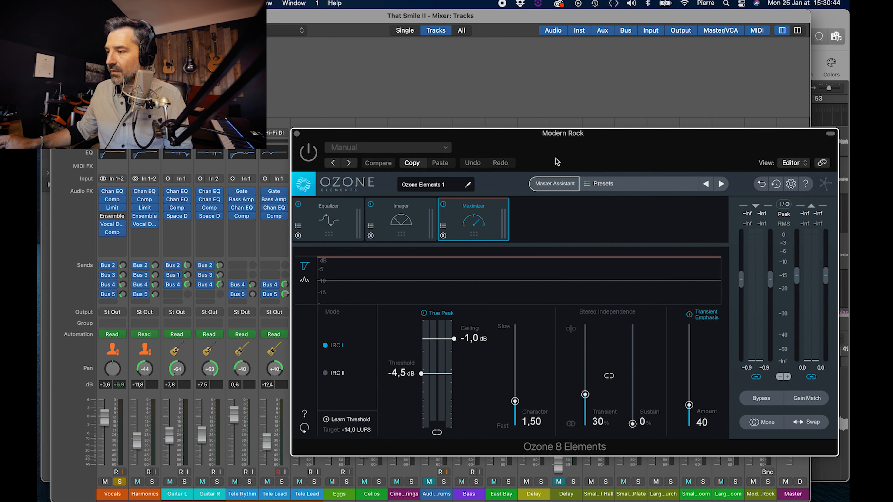
{"action": "key", "text": "space"}
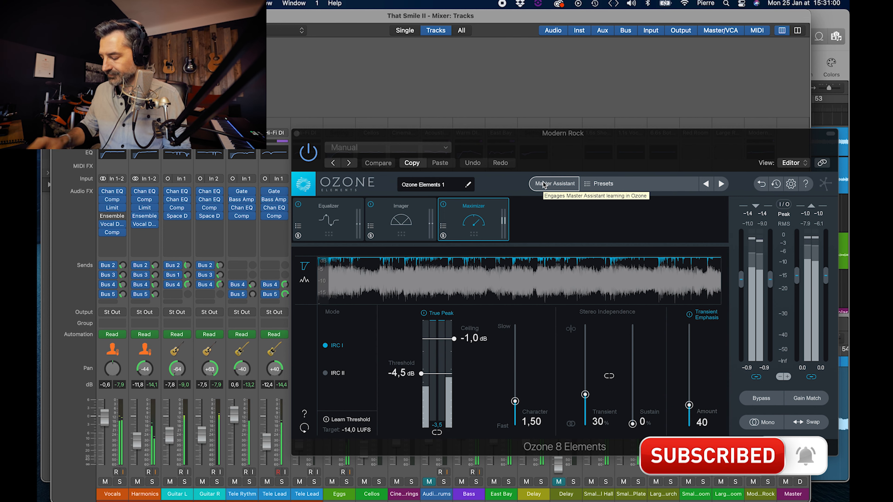
Step: Move the Ozone window clear of the Modern Rock channel, bypass its Comp, Space D and AdLimit plug-ins, and play the song
{"action": "left_click_drag", "start_coordinate": [671, 154], "coordinate": [429, 62]}
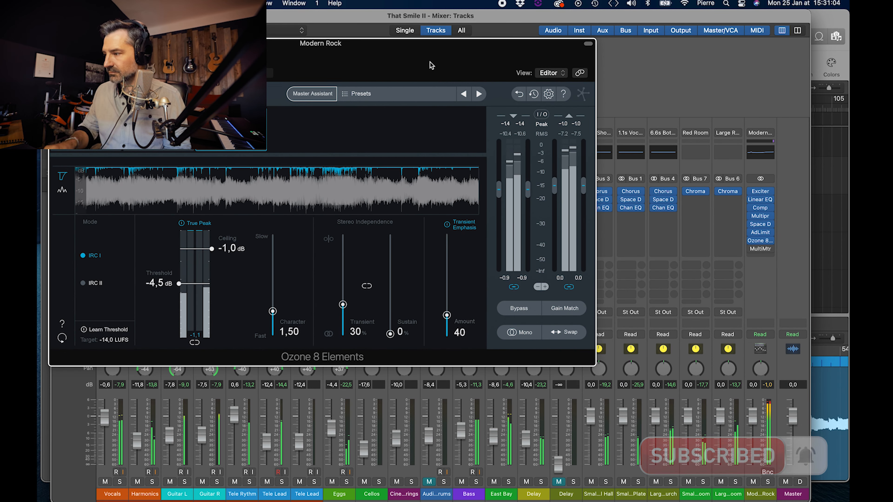
{"action": "left_click", "coordinate": [752, 249]}
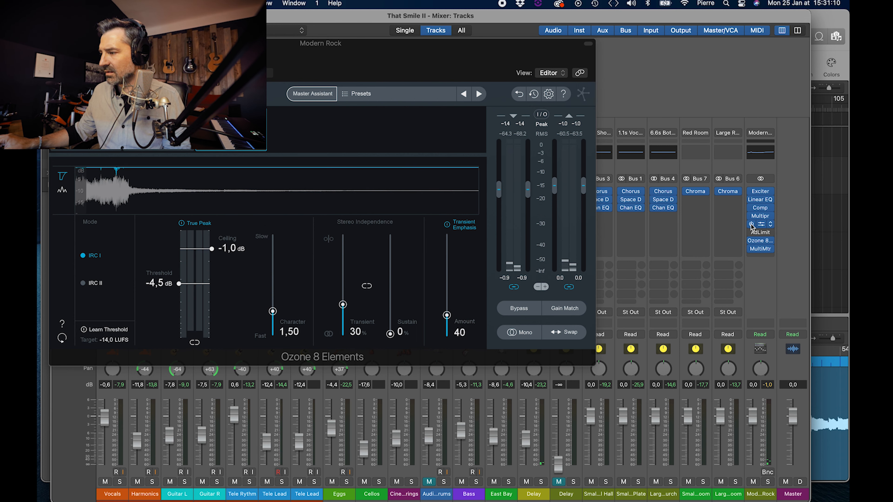
{"action": "left_click", "coordinate": [751, 210]}
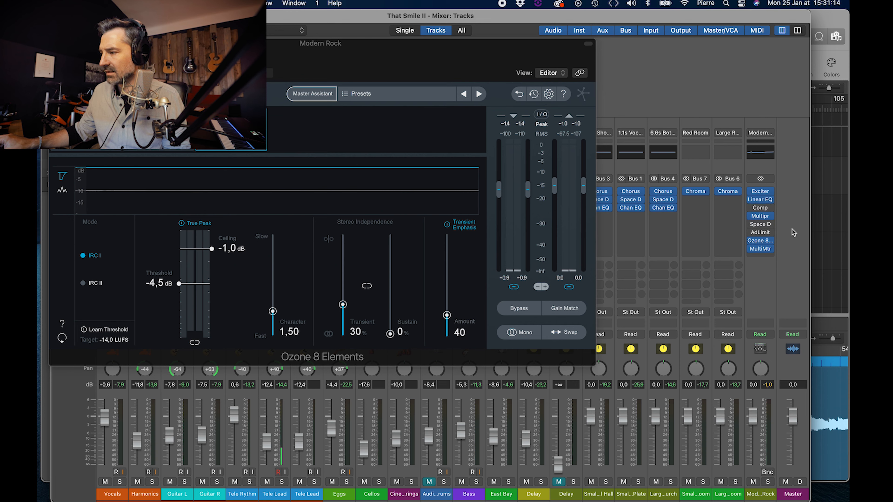
{"action": "key", "text": "space"}
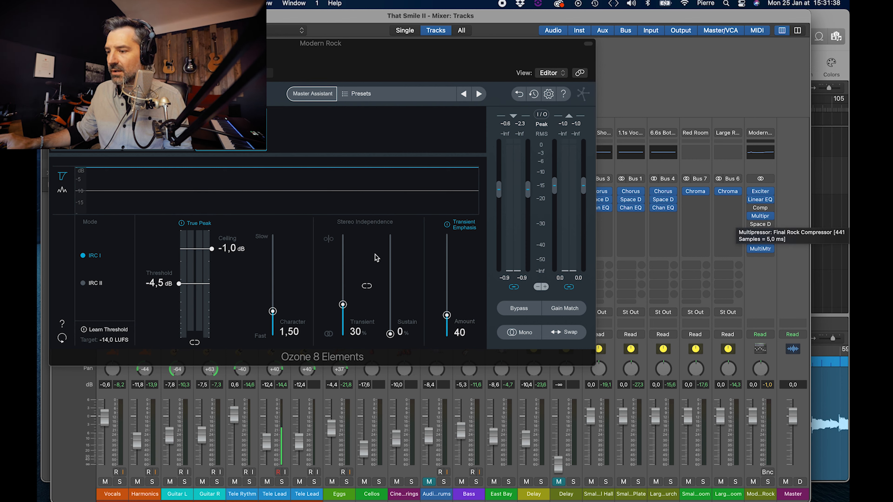
Step: Set the Ozone Maximizer's threshold to -5.0 dB and play the song to check its loudness in MultiMeter
{"action": "left_click", "coordinate": [180, 285]}
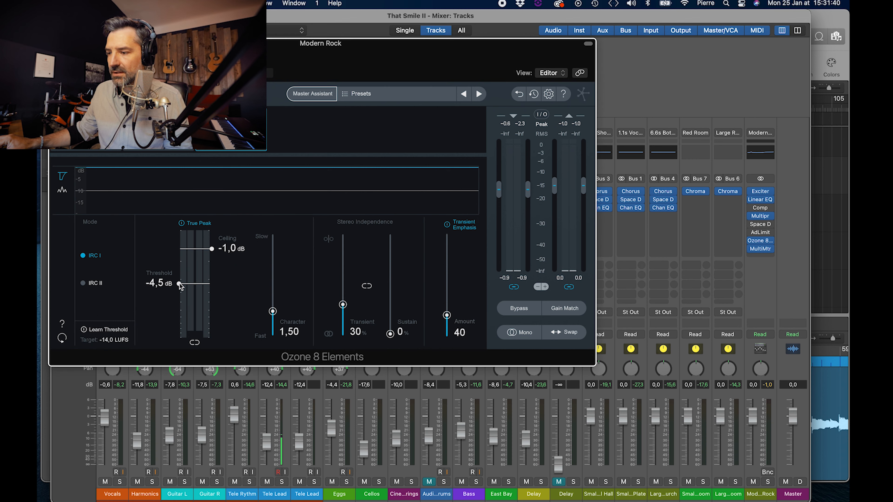
{"action": "left_click_drag", "start_coordinate": [179, 286], "coordinate": [179, 289]}
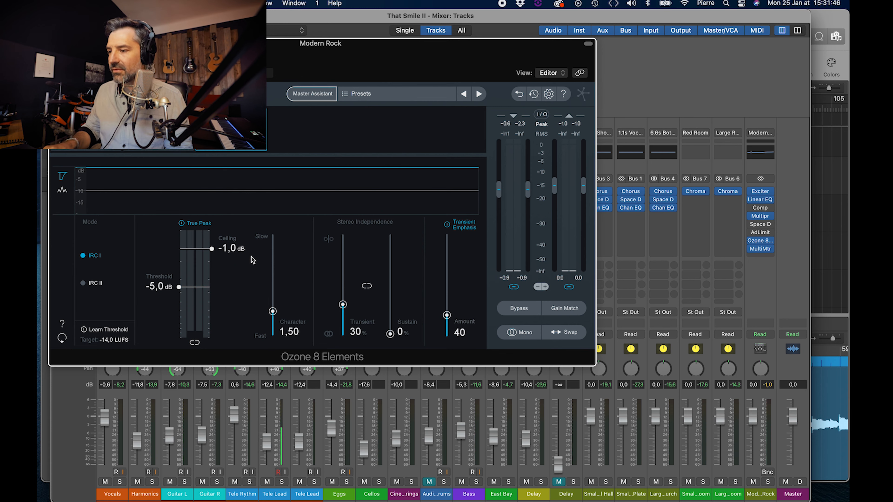
{"action": "key", "text": "space"}
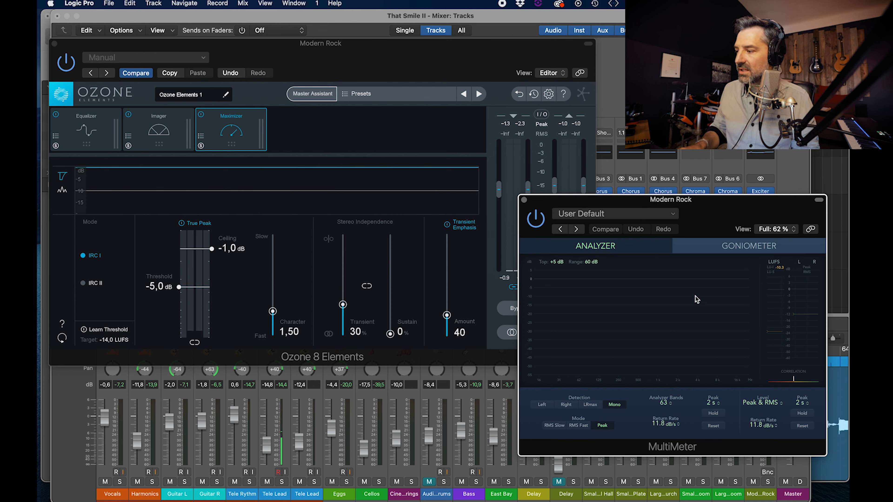
{"action": "key", "text": "space"}
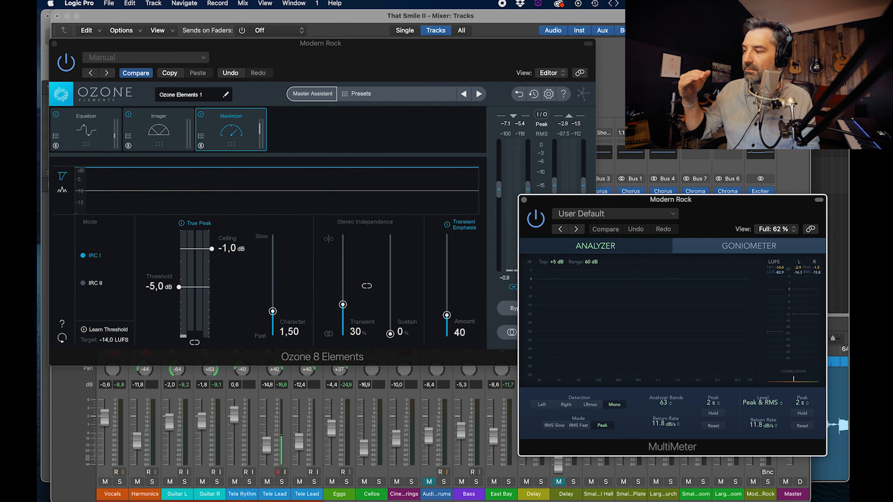